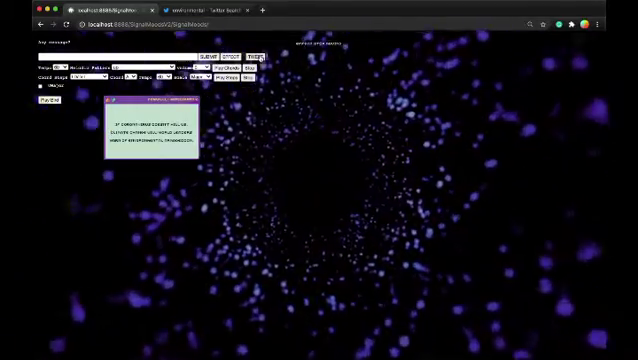
# Step: Open Chrome's three-dot menu while the climate-change tweet popup shows over the tunnel
pyautogui.click(596, 24)
# Step: Zoom SignalMoods past 100%, reload the page, and post a tweet to bring back the popup
pyautogui.click(578, 110)
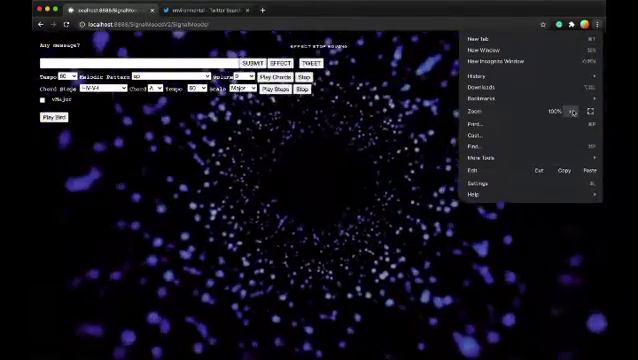
pyautogui.click(573, 111)
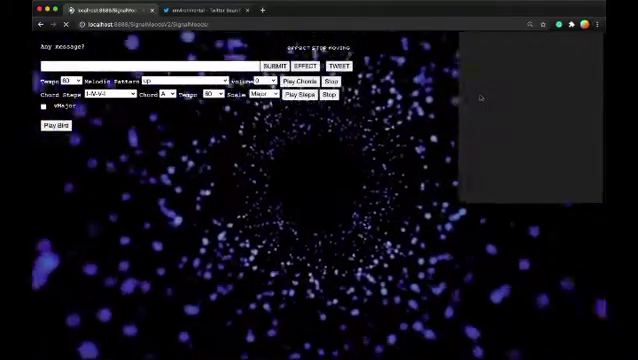
pyautogui.click(67, 24)
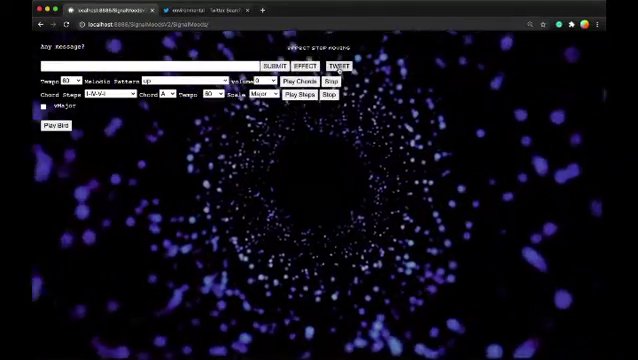
pyautogui.click(339, 66)
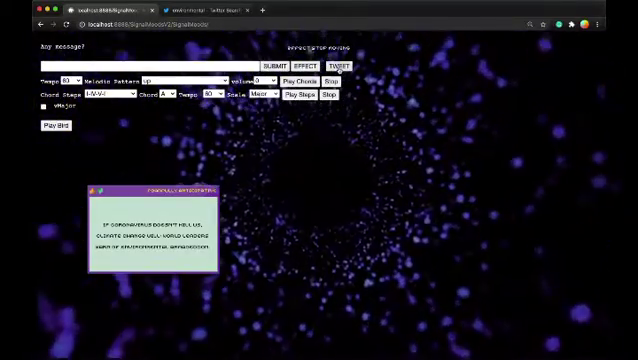
# Step: Post a second tweet to spawn another environmental-text popup over the tunnel
pyautogui.click(339, 66)
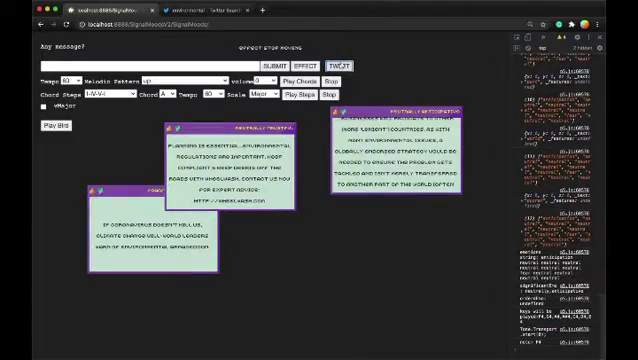
# Step: Post another tweet from the Chrome window beside Atom, logging new notes in the console
pyautogui.click(340, 66)
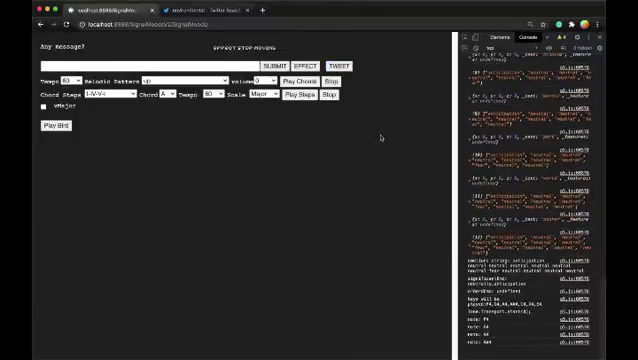
# Step: Post a tweet to spawn environmental-advice popups, including a new one on eco-friendly habits
pyautogui.click(340, 66)
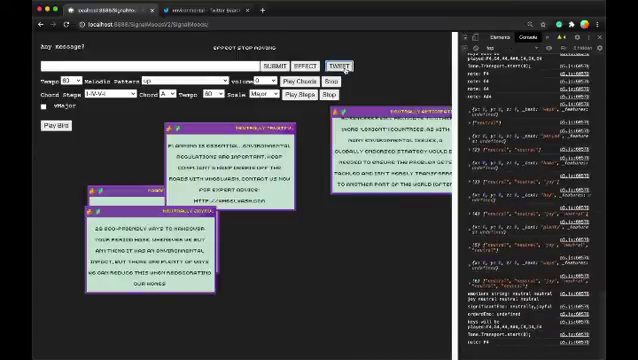